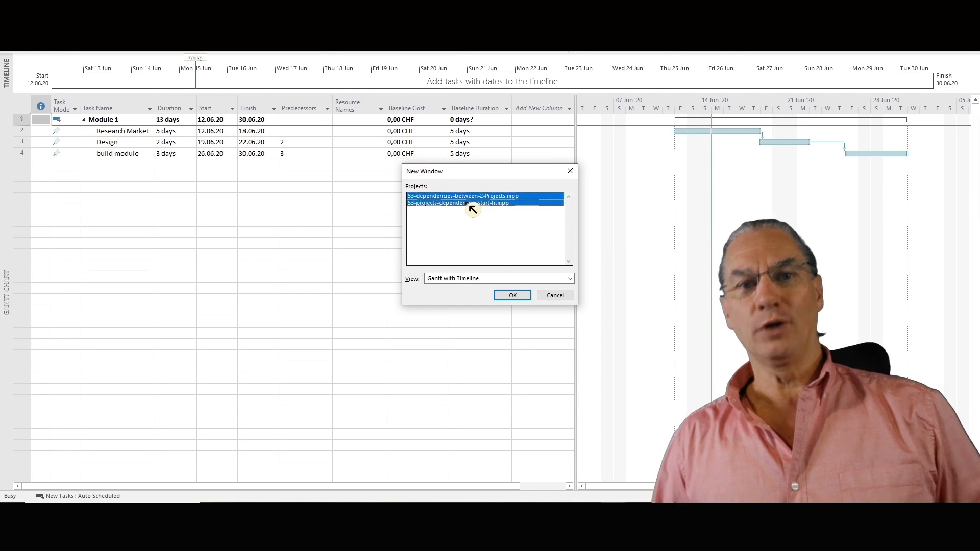
Open 53-dependencies-between-2-Projects.mpp and the start-fr project together in a new window with the Gantt with Timeline view
{"action": "left_click", "coordinate": [513, 295]}
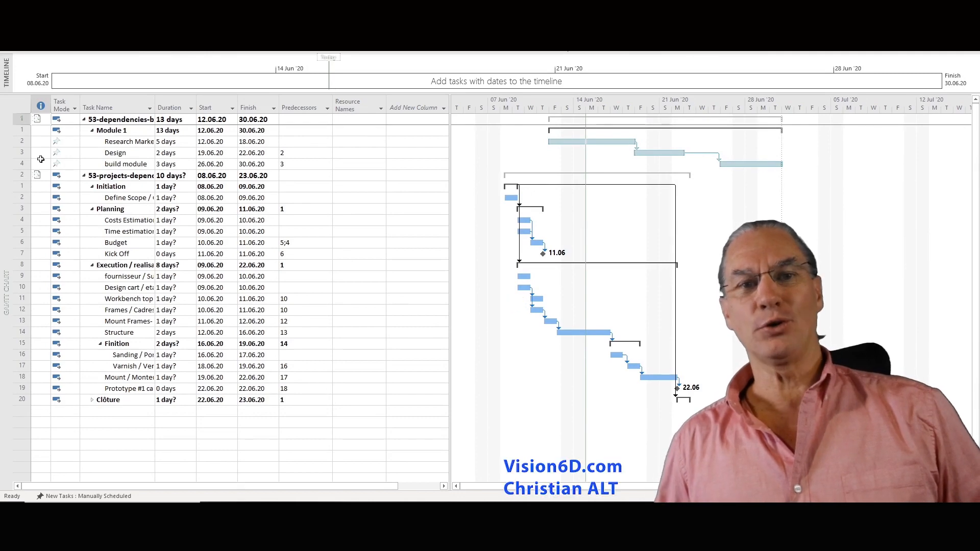
{"action": "left_click", "coordinate": [27, 143]}
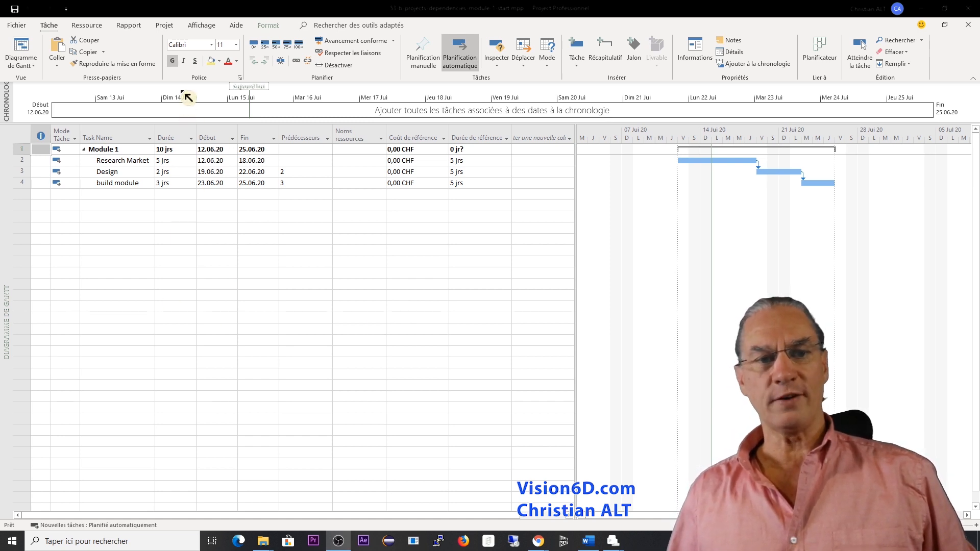
Combine 53-a-projects-dependencies-start-fr.mpp and 53-b-projects-dependencies-module-1-start.mpp in one new window with the Gantt avec chronologie view
{"action": "left_click", "coordinate": [210, 27]}
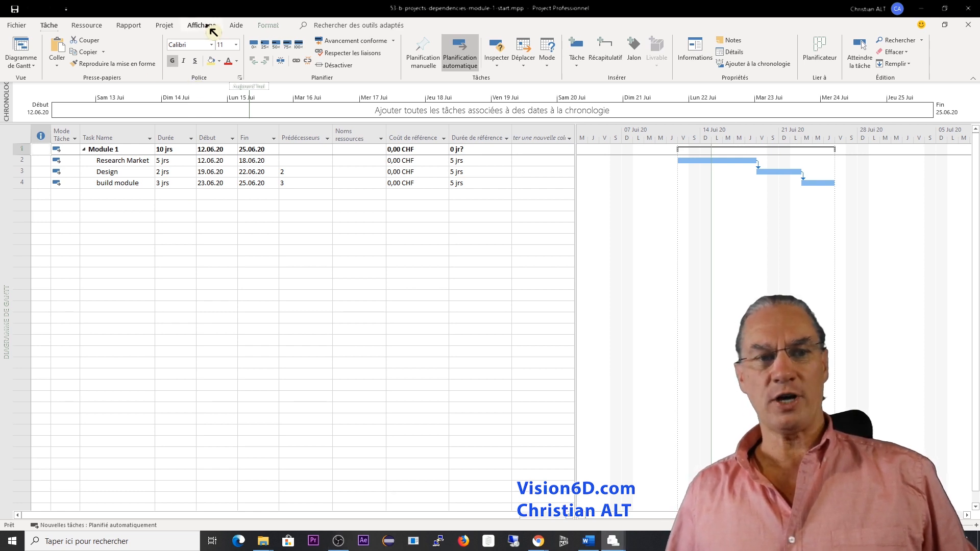
{"action": "left_click", "coordinate": [210, 28]}
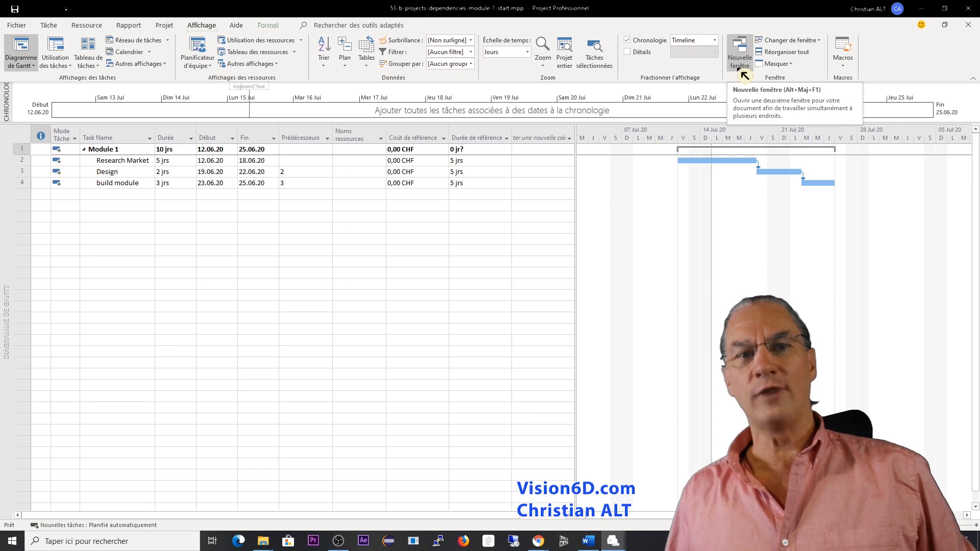
{"action": "left_click", "coordinate": [744, 56]}
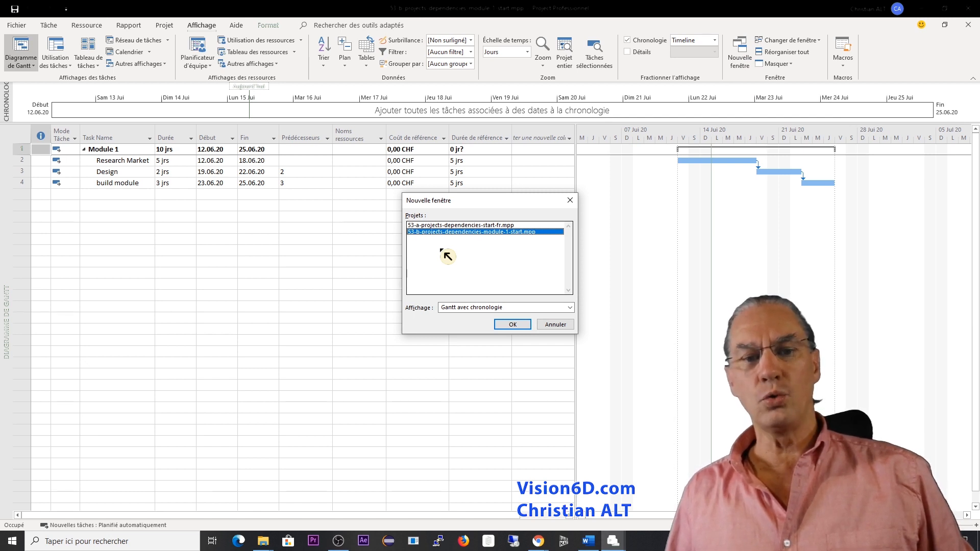
{"action": "left_click", "coordinate": [454, 226], "text": "ctrl"}
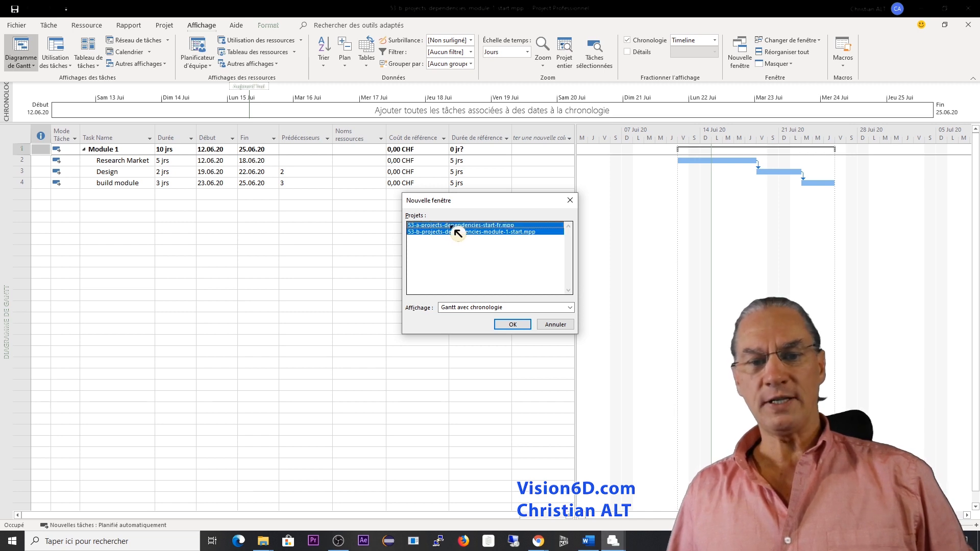
{"action": "left_click", "coordinate": [519, 328]}
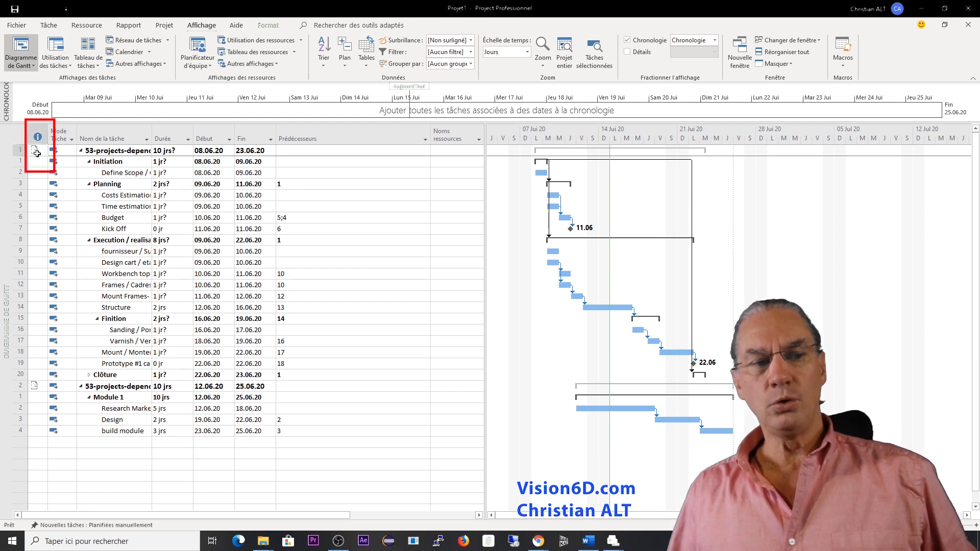
{"action": "mouse_move", "coordinate": [37, 153]}
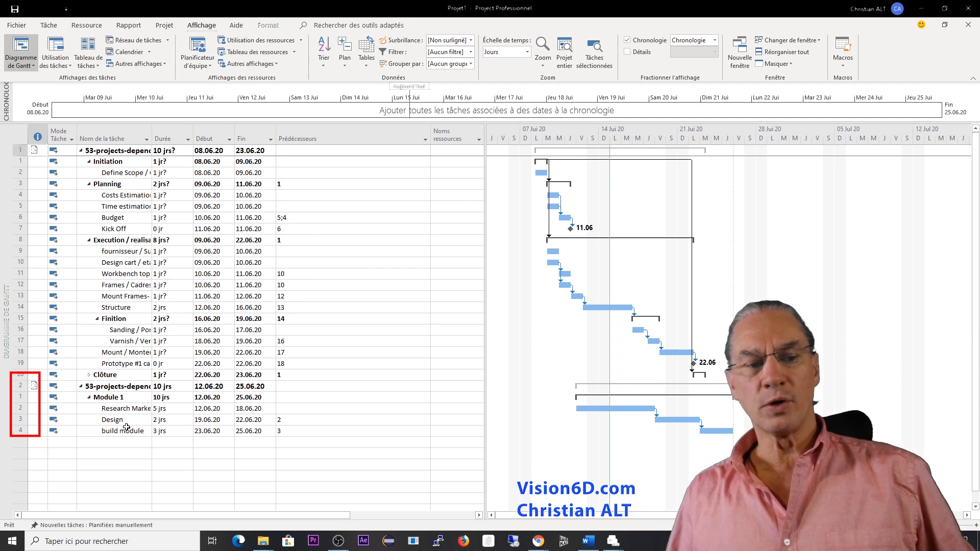
Widen the task name column so the full task names can be read
{"action": "left_click", "coordinate": [136, 411]}
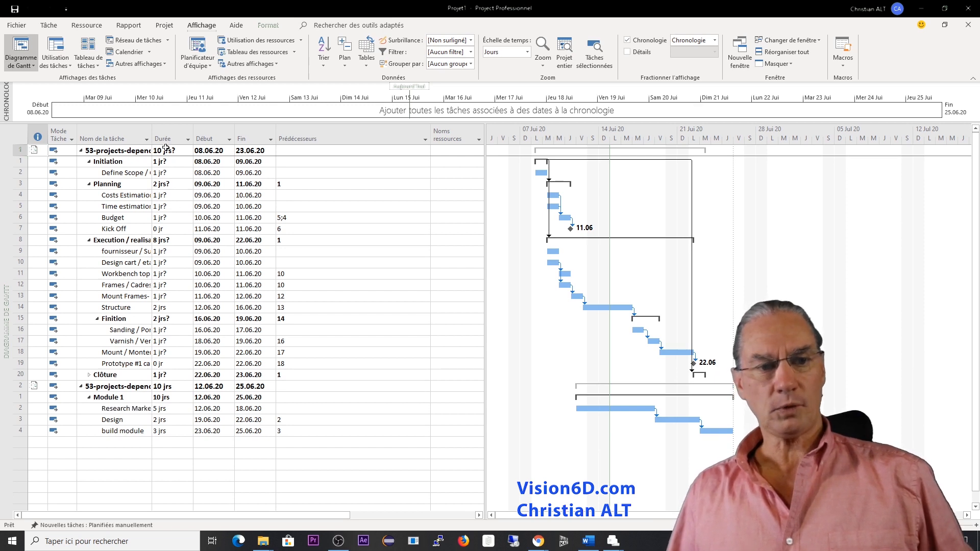
{"action": "left_click_drag", "start_coordinate": [155, 133], "coordinate": [193, 133]}
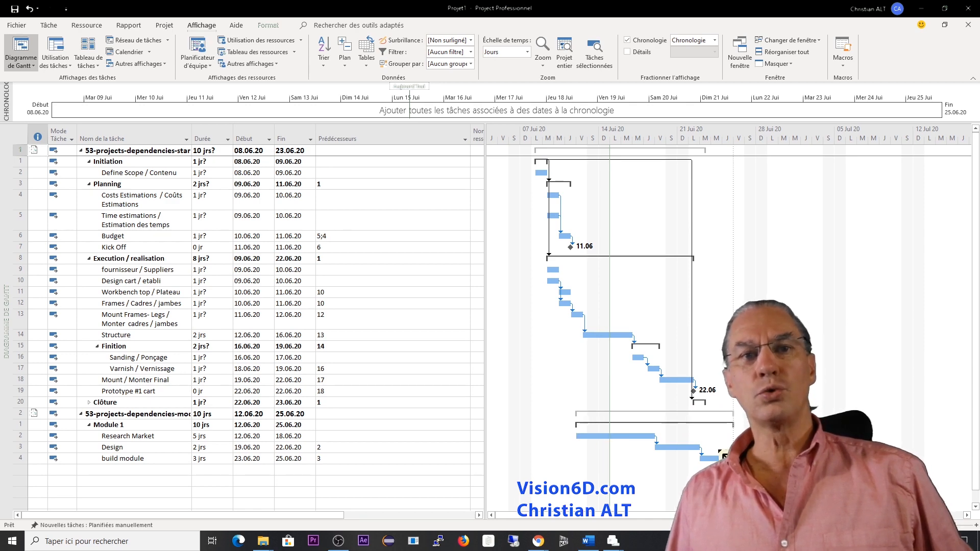
Link the Mount Frames- Legs task of the first project as predecessor of Research Market in Module 1
{"action": "left_click", "coordinate": [99, 326]}
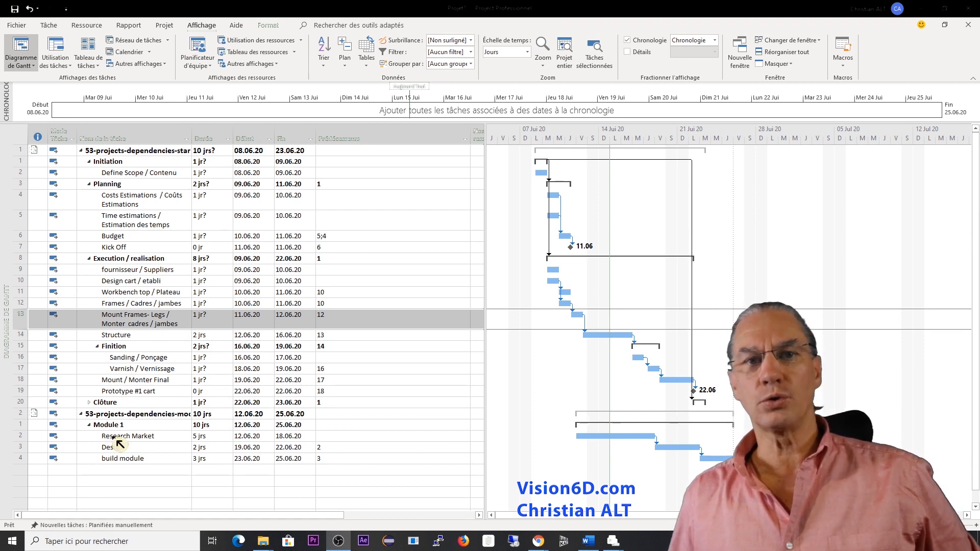
{"action": "left_click", "coordinate": [23, 437]}
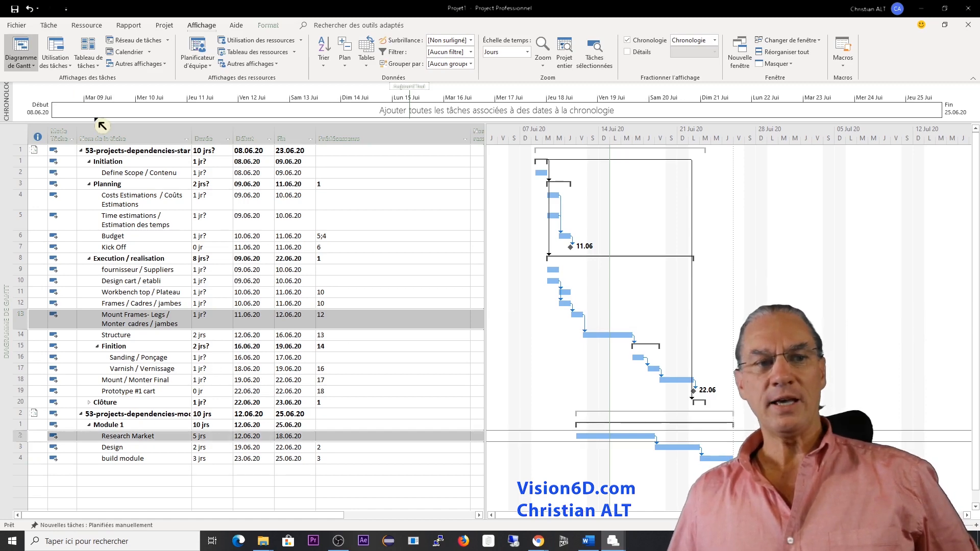
{"action": "left_click", "coordinate": [53, 30]}
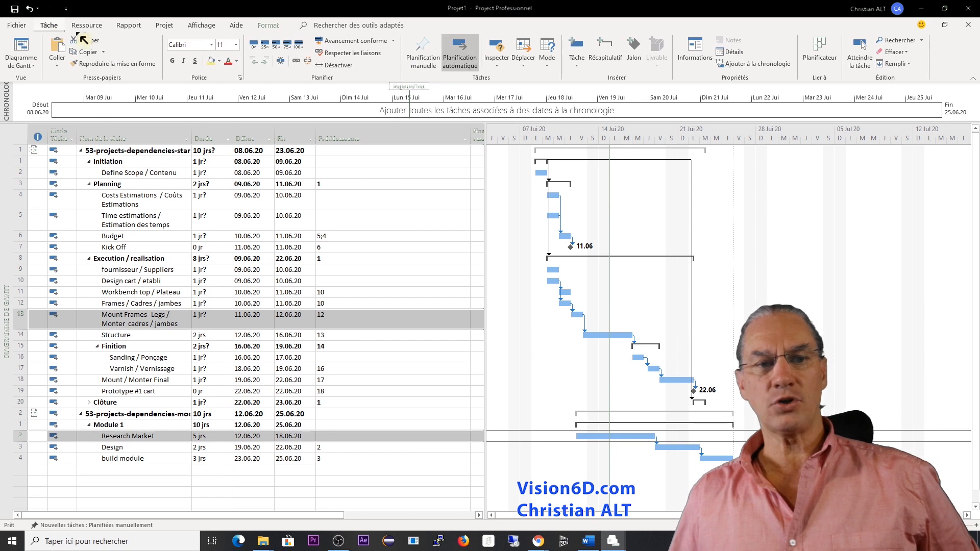
{"action": "left_click", "coordinate": [298, 62]}
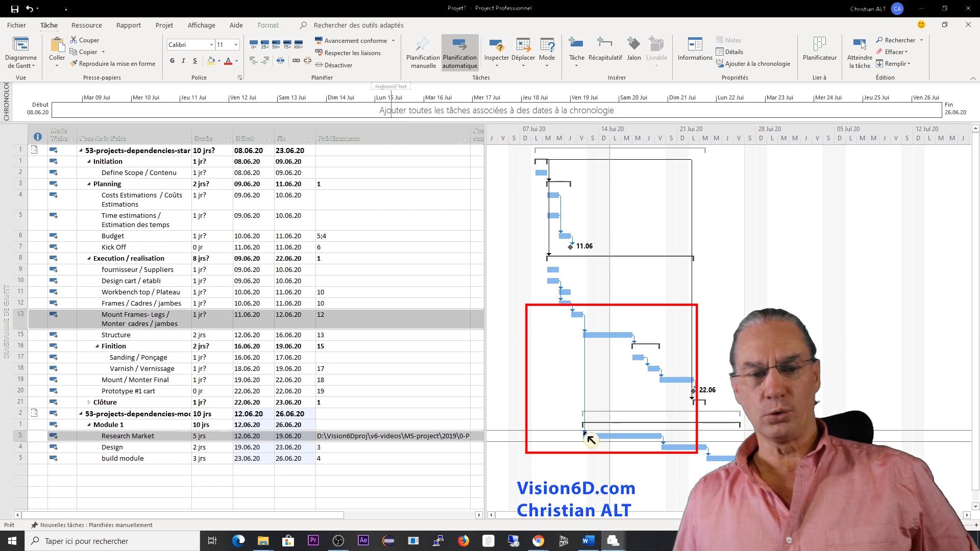
{"action": "mouse_move", "coordinate": [590, 439]}
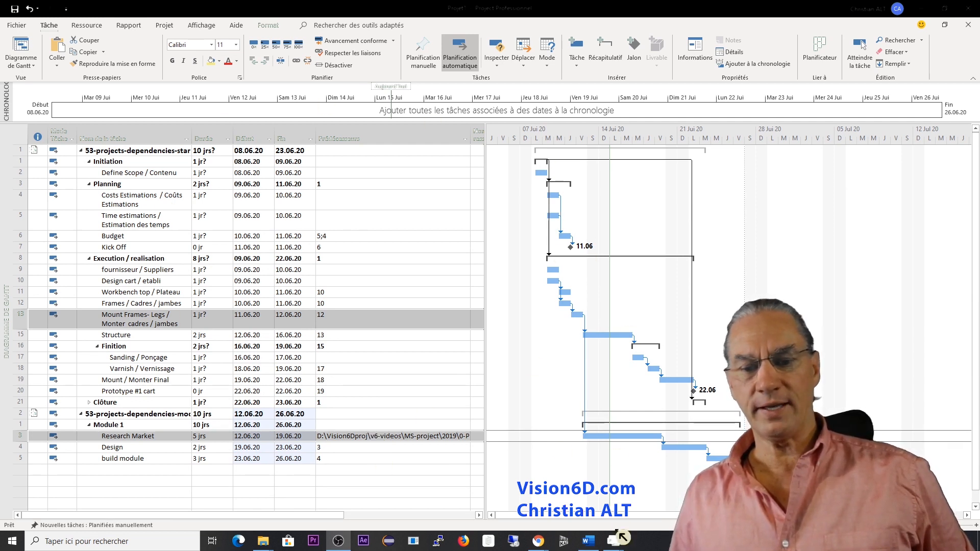
Switch to the 53-a project, examine the external Research Market task, and open the project it comes from
{"action": "mouse_move", "coordinate": [622, 547]}
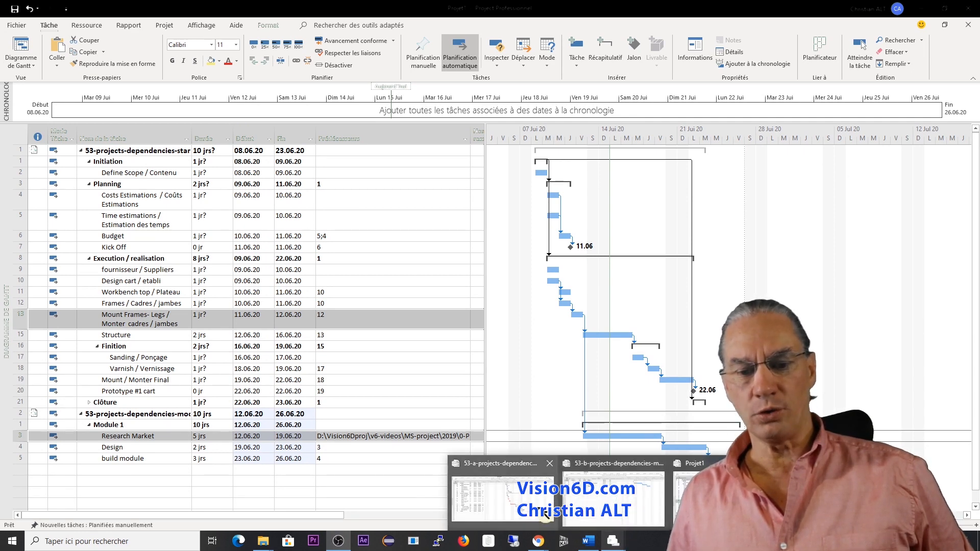
{"action": "left_click", "coordinate": [555, 498]}
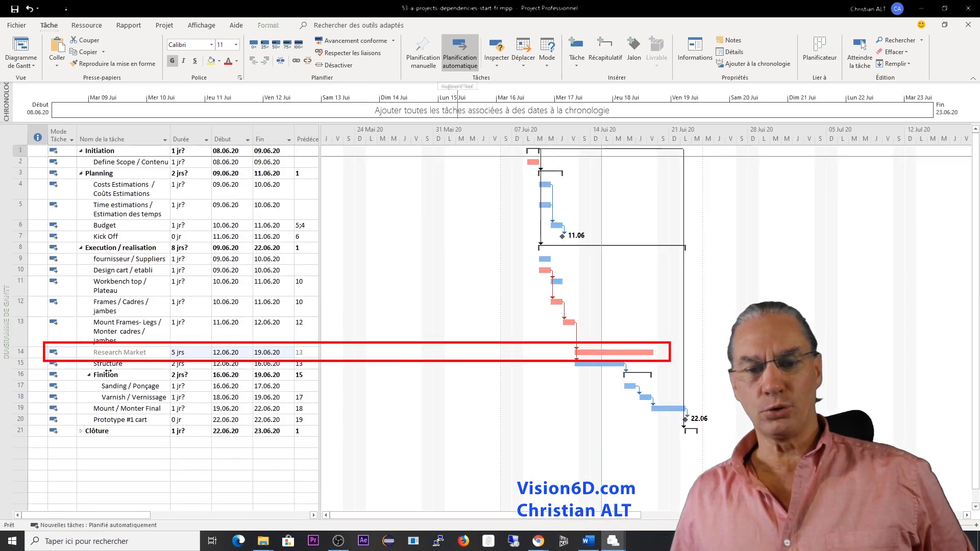
{"action": "left_click", "coordinate": [17, 351]}
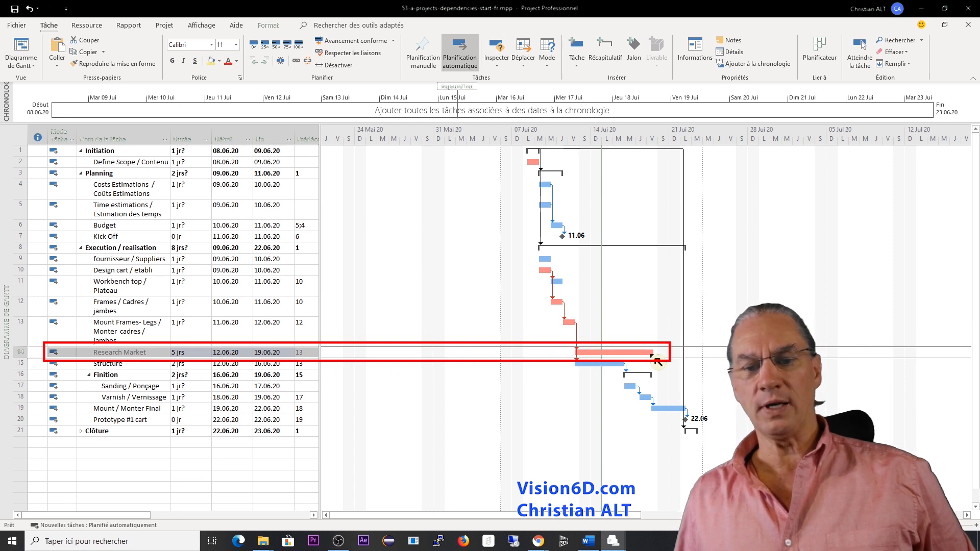
{"action": "mouse_move", "coordinate": [656, 361]}
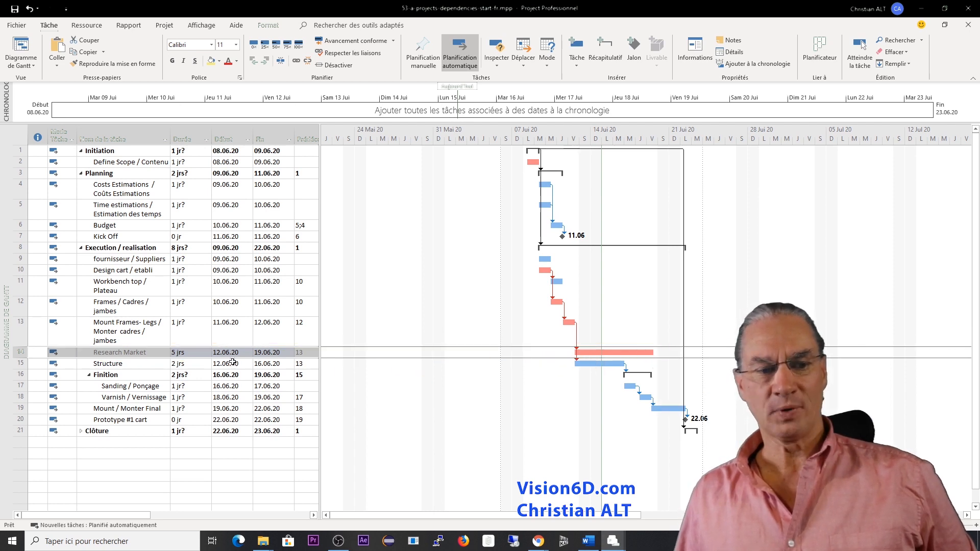
{"action": "double_click", "coordinate": [132, 353]}
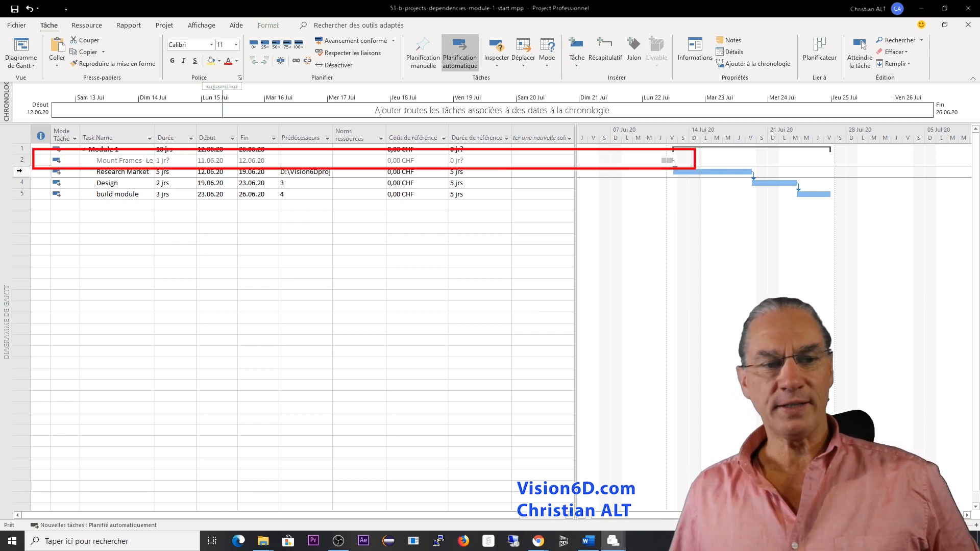
Examine the external Mount Frames task's details and the predecessor path of Research Market in the module 1 project
{"action": "left_click", "coordinate": [17, 160]}
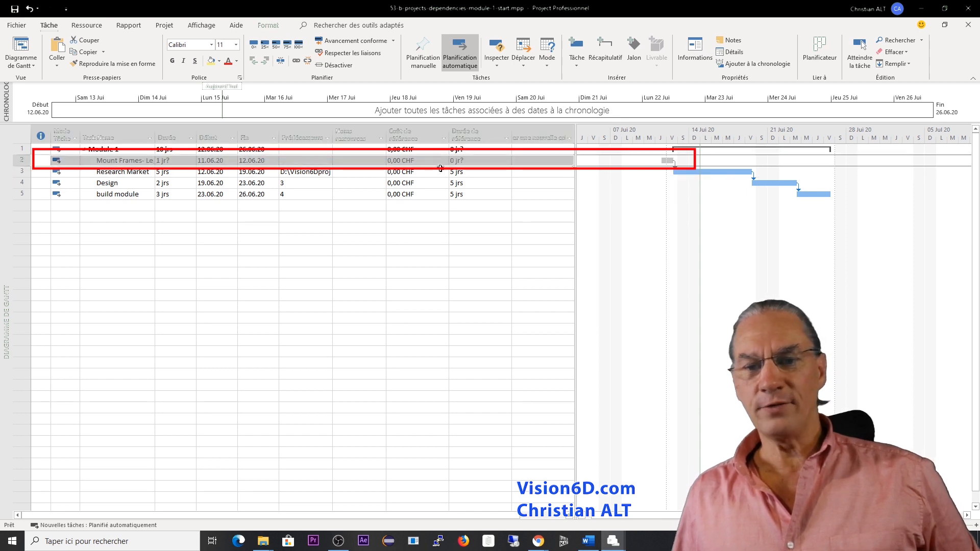
{"action": "mouse_move", "coordinate": [669, 165]}
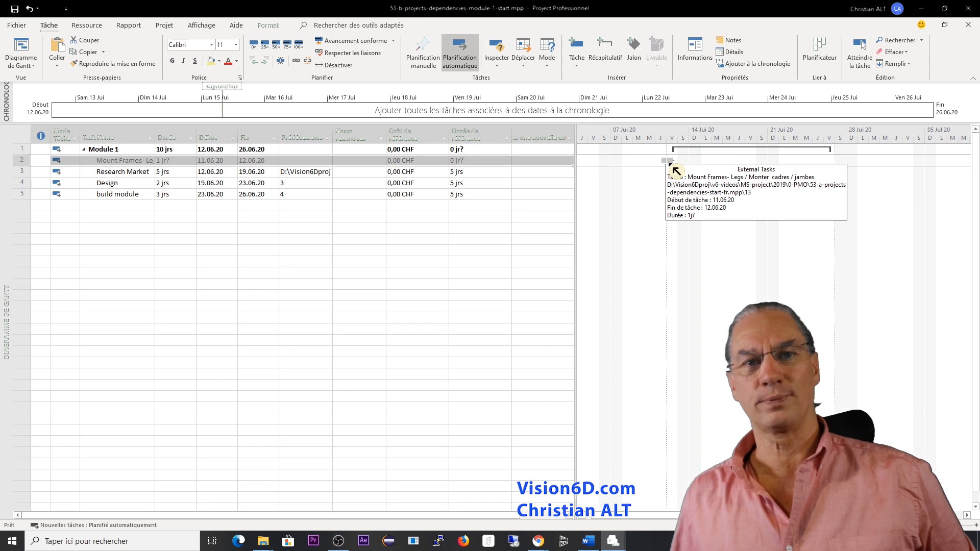
{"action": "left_click", "coordinate": [309, 171]}
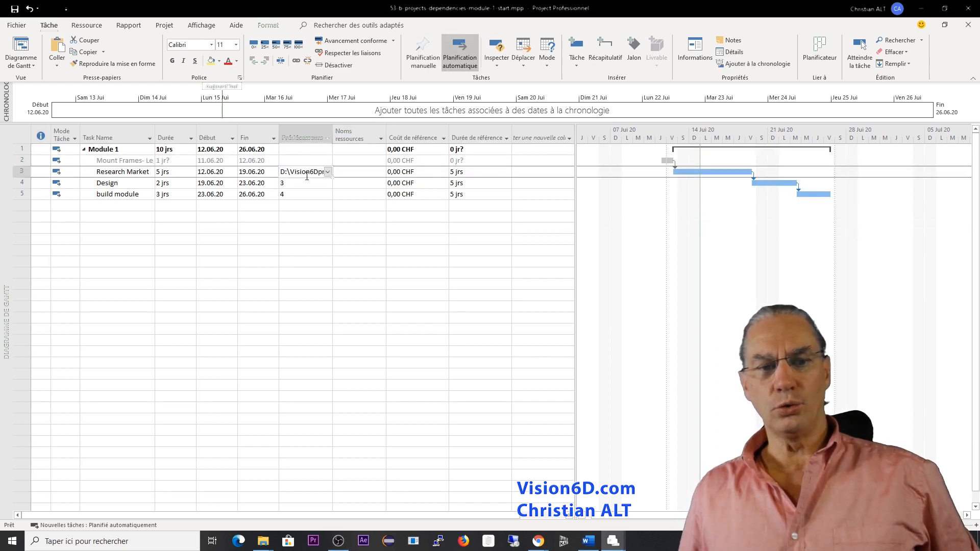
{"action": "left_click", "coordinate": [327, 172]}
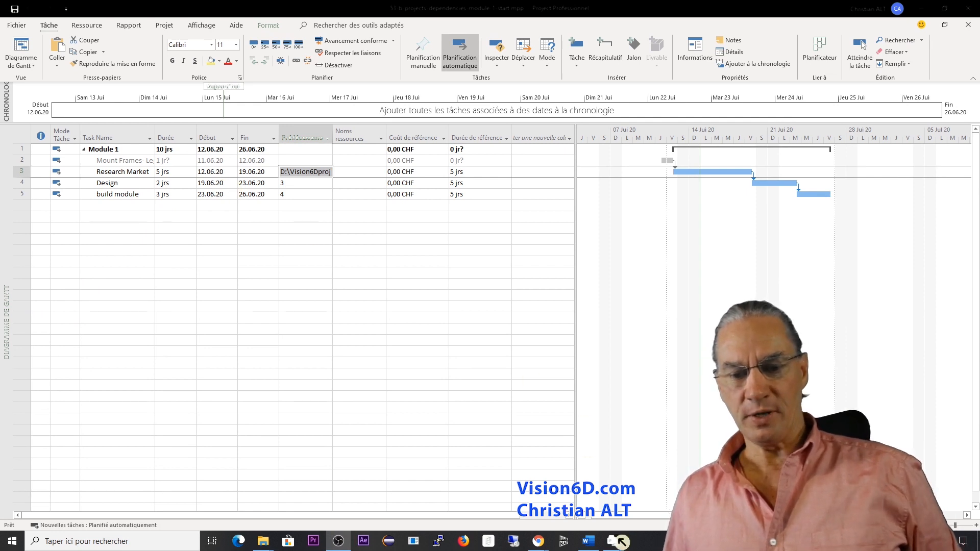
In the 53-a project, extend the Mount Frames- Legs task to a duration of 2,25 days, finishing on 15.06.20
{"action": "mouse_move", "coordinate": [613, 540]}
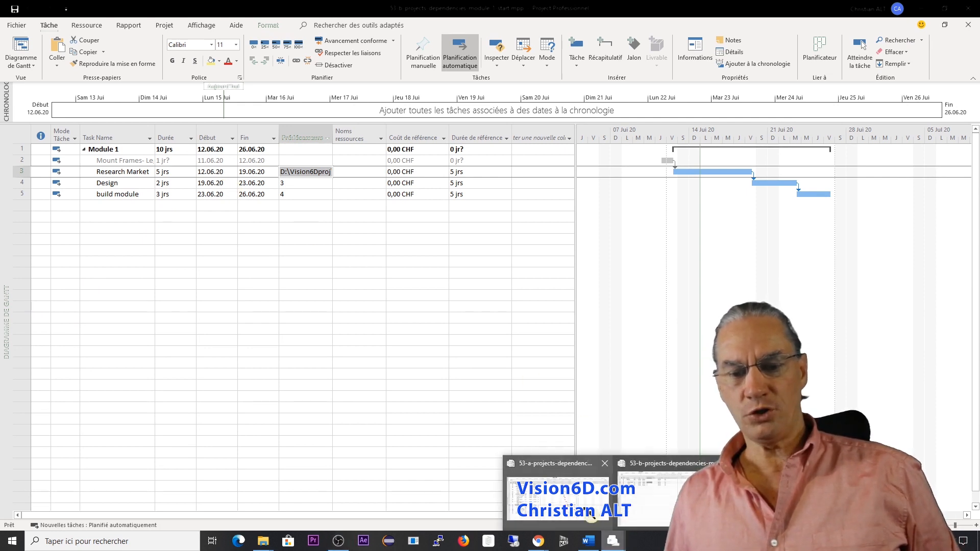
{"action": "left_click", "coordinate": [591, 514]}
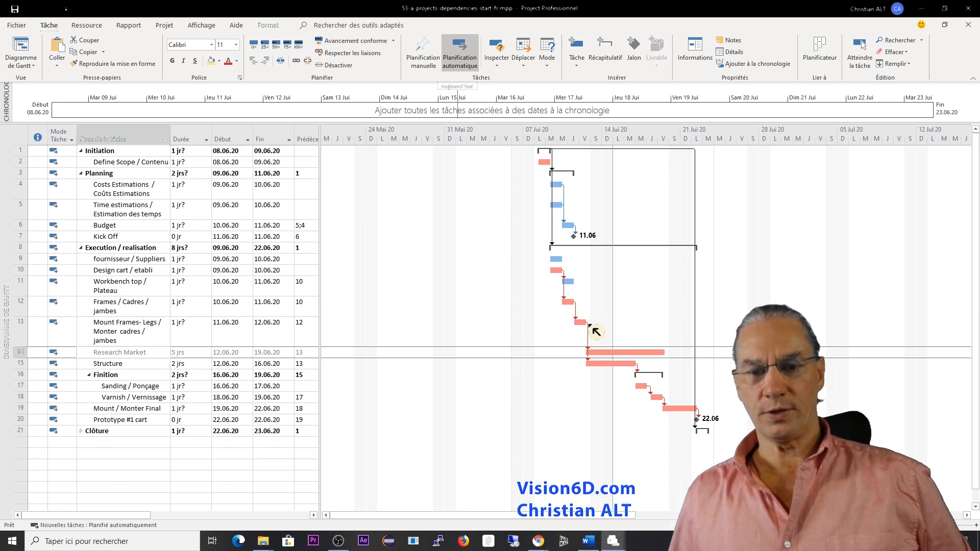
{"action": "mouse_move", "coordinate": [585, 323]}
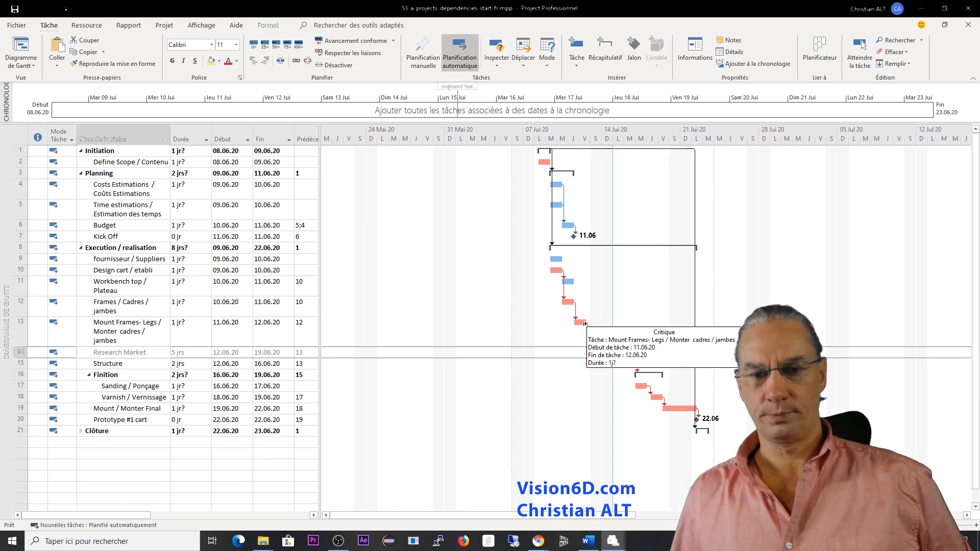
{"action": "left_click_drag", "start_coordinate": [584, 323], "coordinate": [624, 326]}
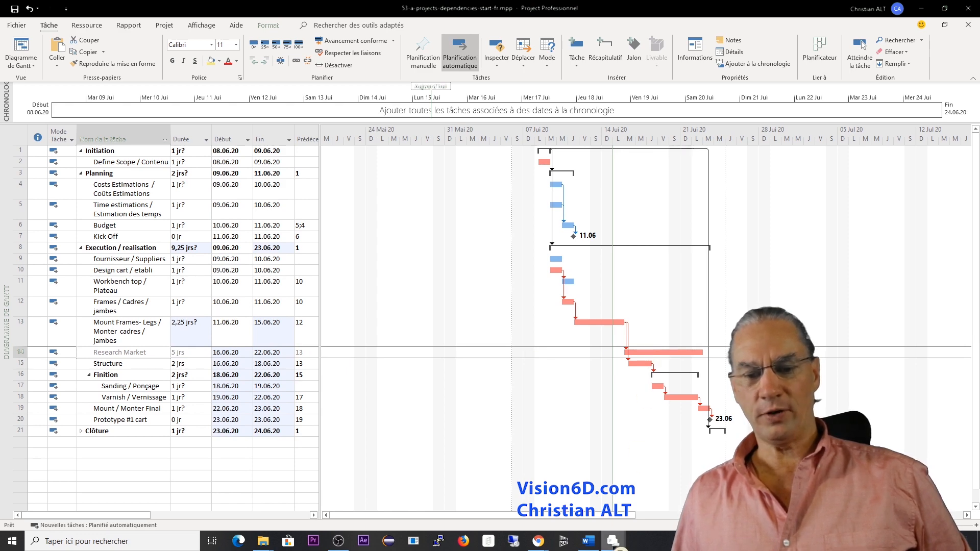
Switch to the 53-b module 1 project and delete its external Mount Frames task
{"action": "mouse_move", "coordinate": [619, 549]}
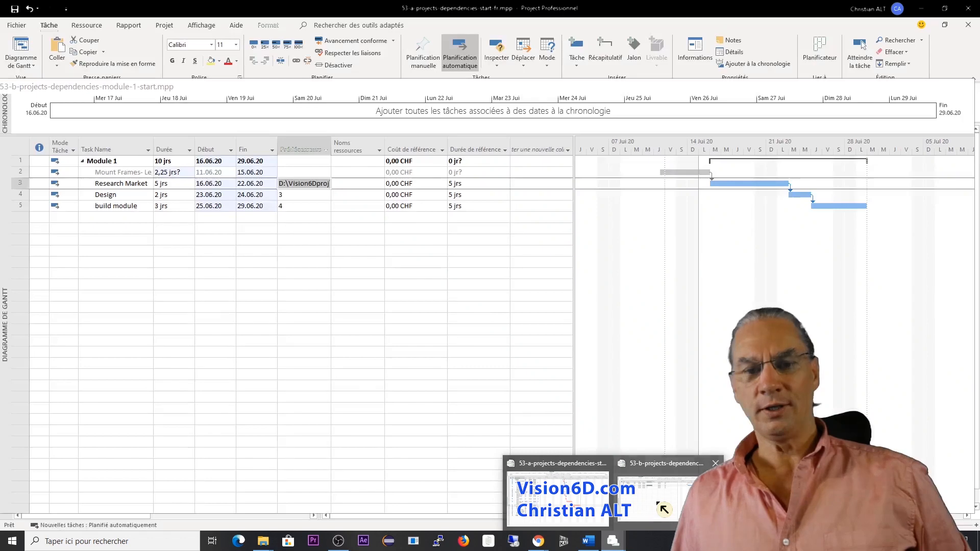
{"action": "left_click", "coordinate": [664, 509]}
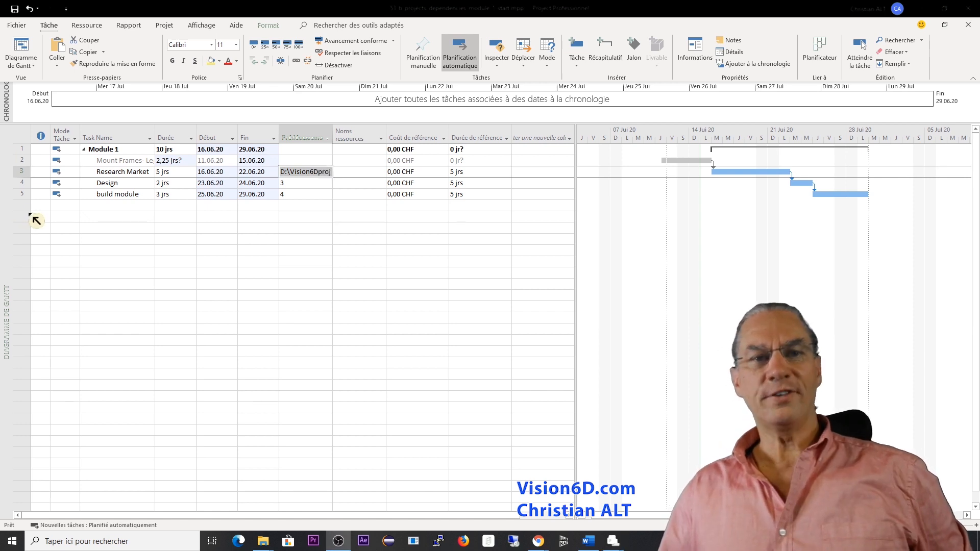
{"action": "left_click", "coordinate": [27, 163]}
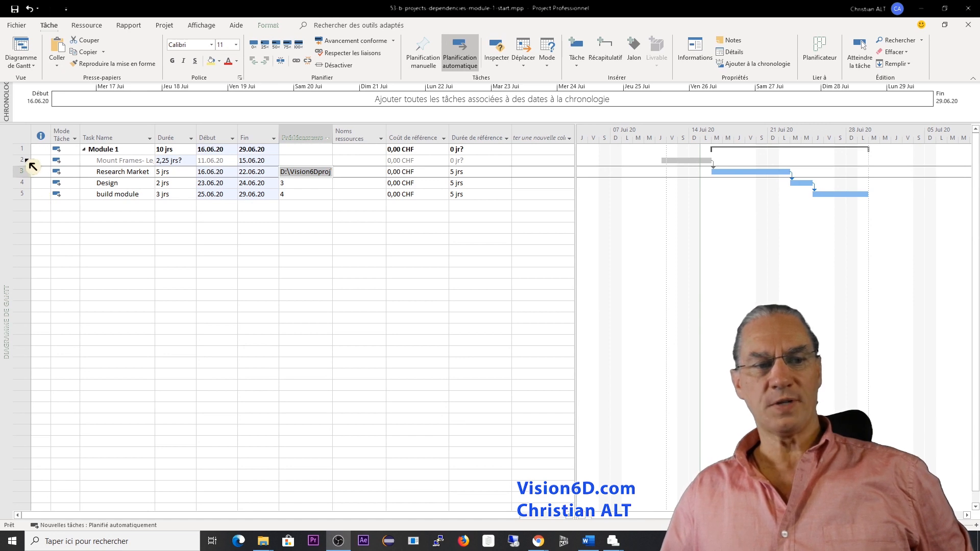
{"action": "left_click", "coordinate": [22, 160]}
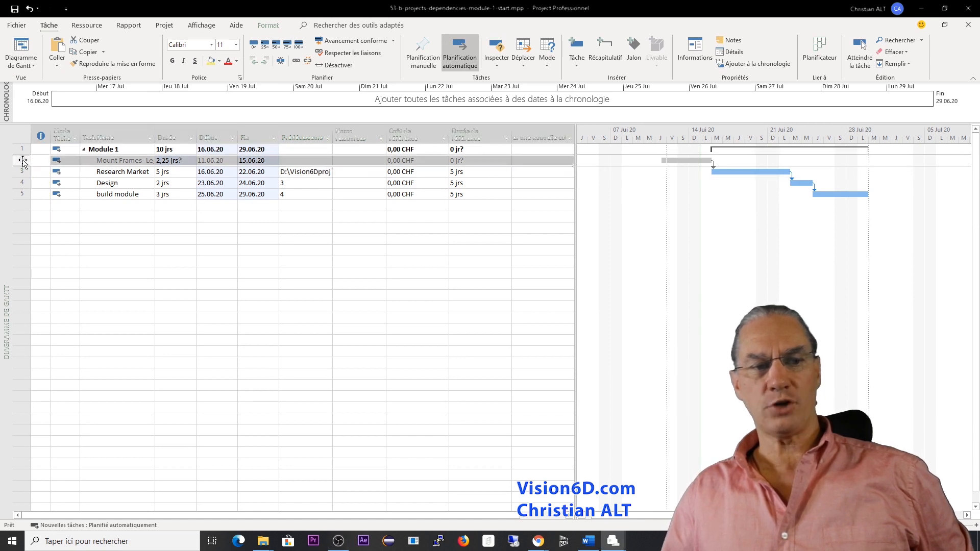
{"action": "right_click", "coordinate": [22, 161]}
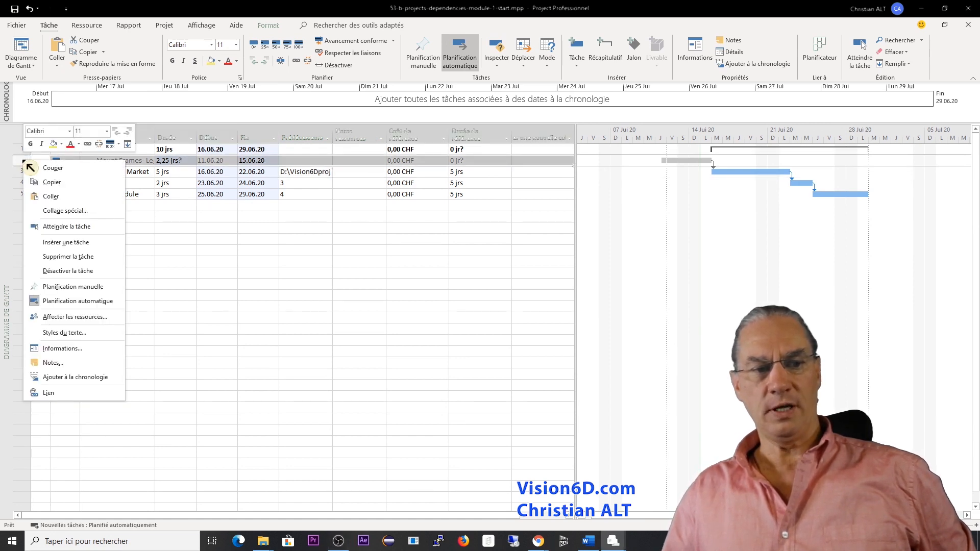
{"action": "left_click", "coordinate": [62, 255]}
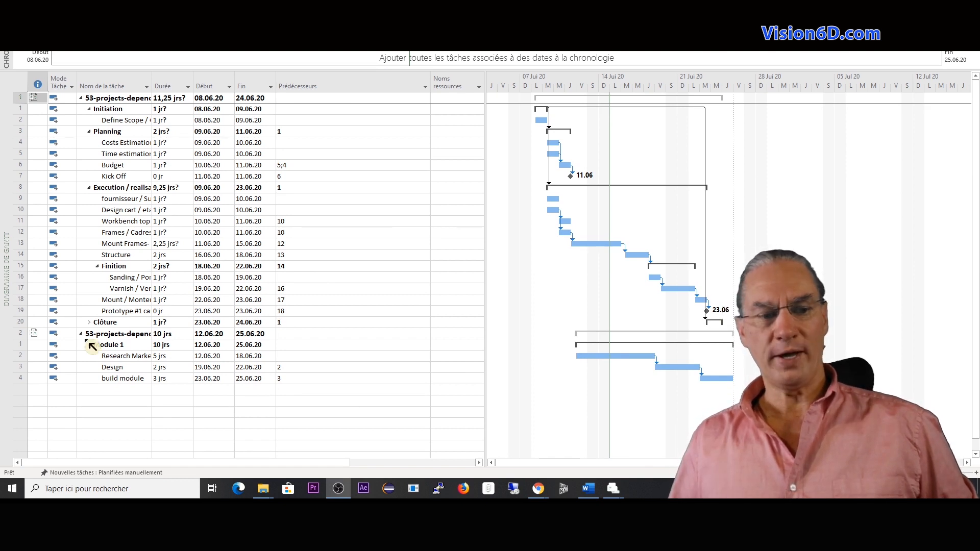
Add the Execution / realisation summary task of the first project to the timeline
{"action": "left_click", "coordinate": [116, 187]}
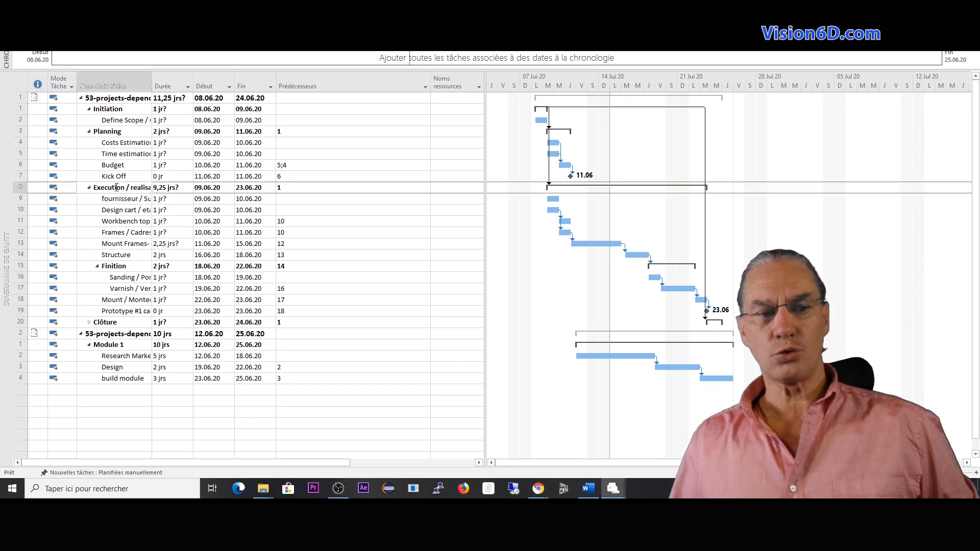
{"action": "right_click", "coordinate": [116, 188]}
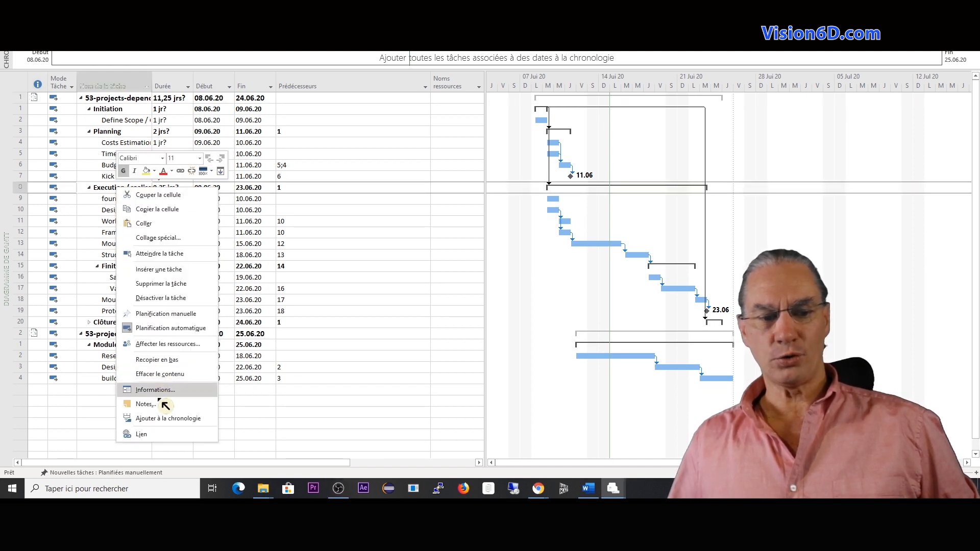
{"action": "left_click", "coordinate": [169, 418]}
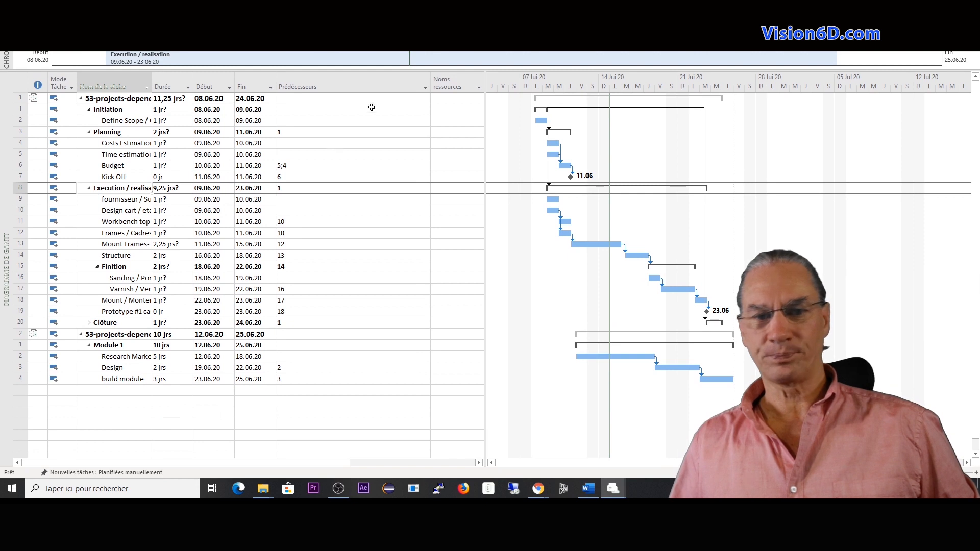
Add the Module 1 summary task of the second project to the timeline and enlarge the timeline area to show both bars
{"action": "left_click", "coordinate": [111, 346]}
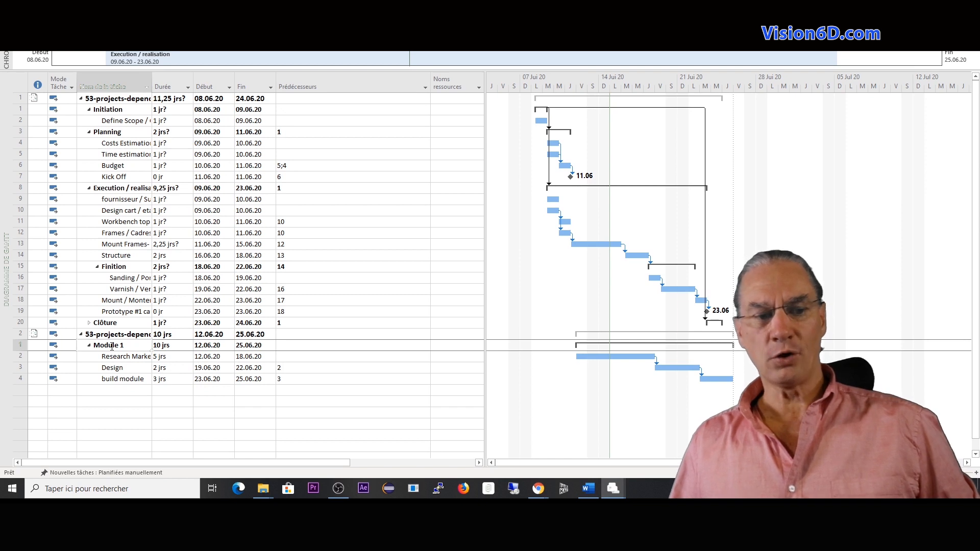
{"action": "right_click", "coordinate": [112, 347]}
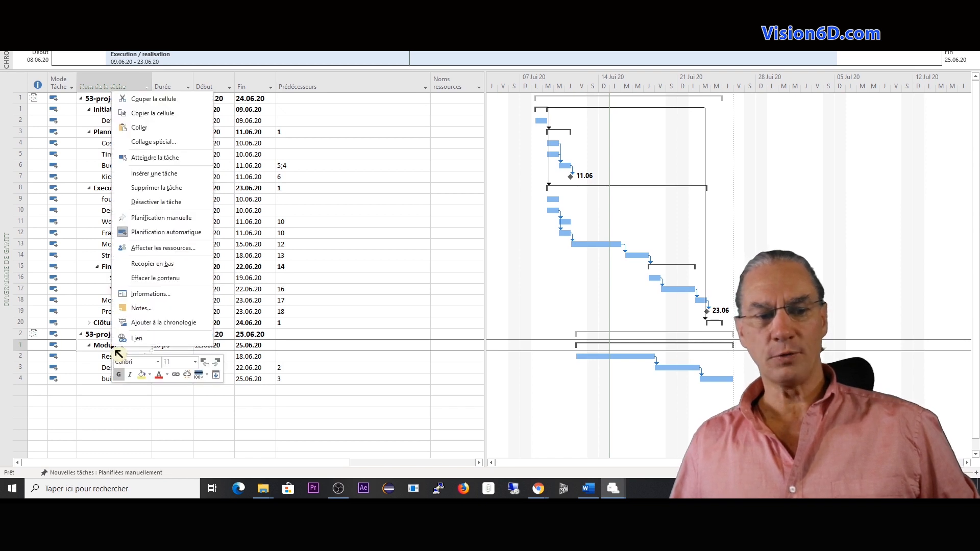
{"action": "left_click", "coordinate": [148, 329]}
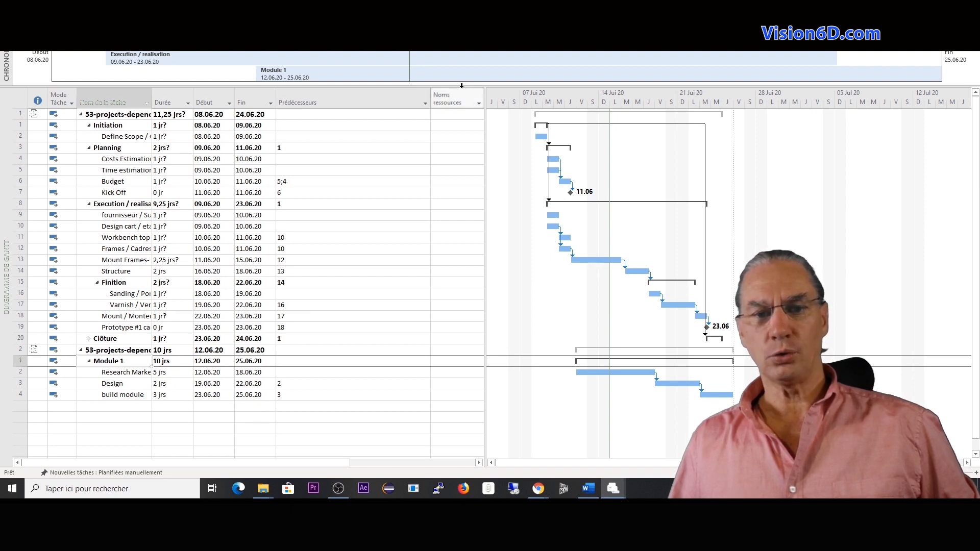
{"action": "left_click_drag", "start_coordinate": [461, 85], "coordinate": [459, 222]}
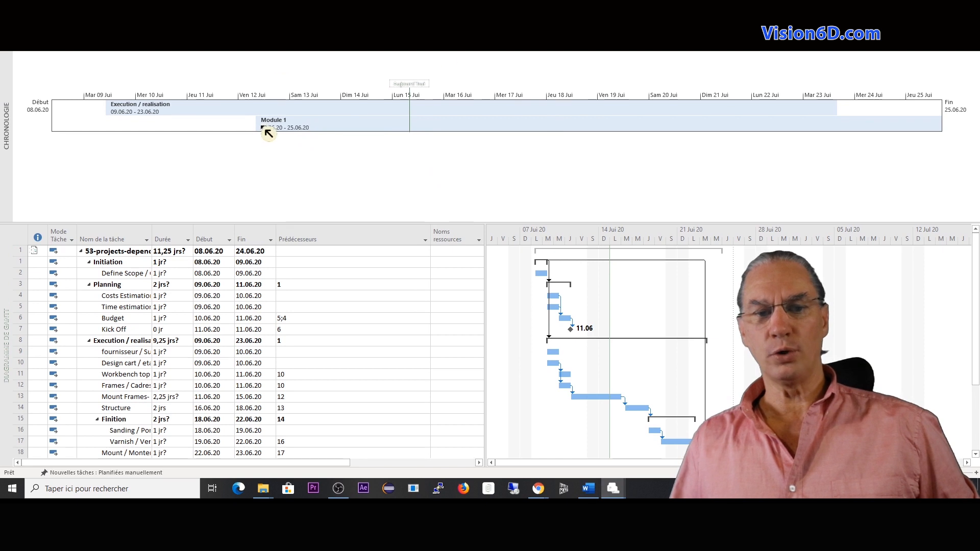